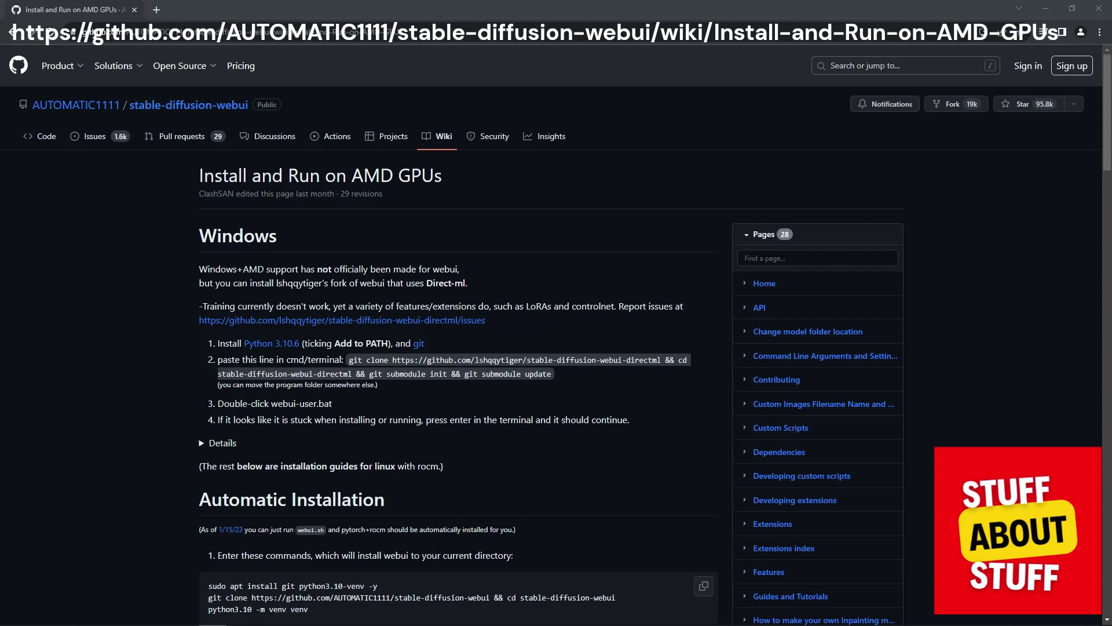
Scroll the 'Install and Run on AMD GPUs' wiki page down to its Windows installation steps.
scroll(551, 334, down, 1)
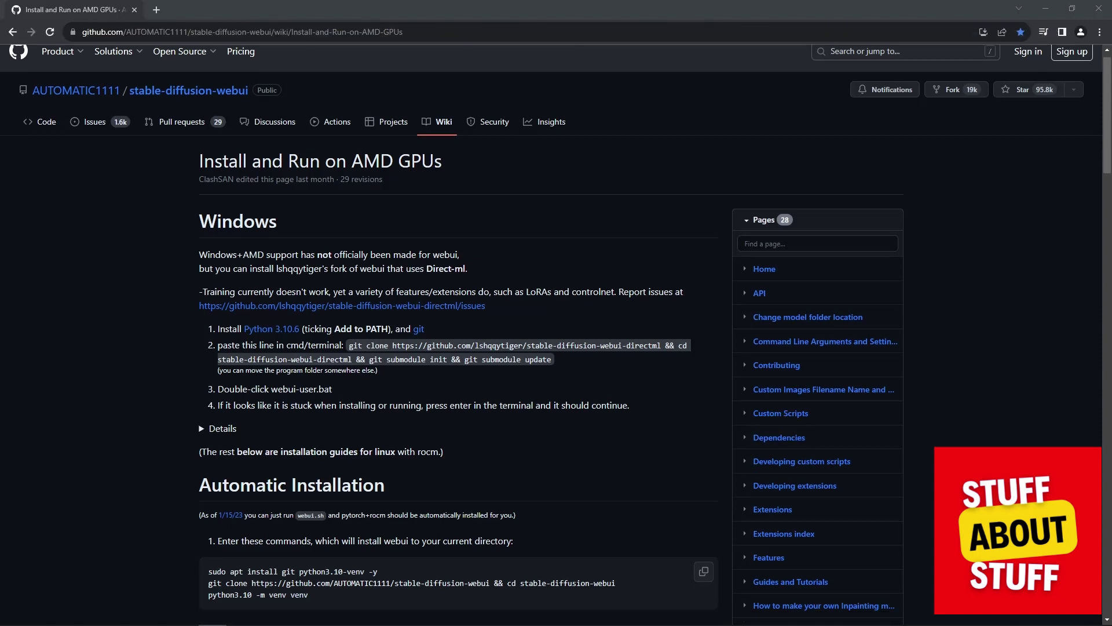
Download the Python 3.10.6 64-bit installer from the wiki's link.
click(271, 329)
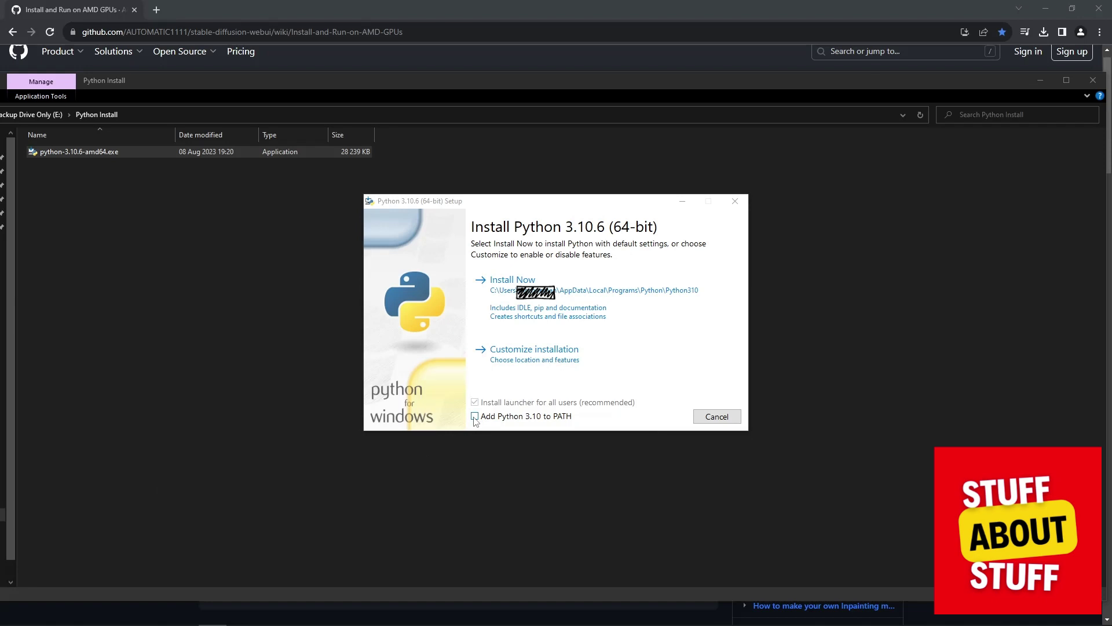
Install Python 3.10.6 with default settings and download Git for Windows 2.41.0 from gitforwindows.org.
click(501, 297)
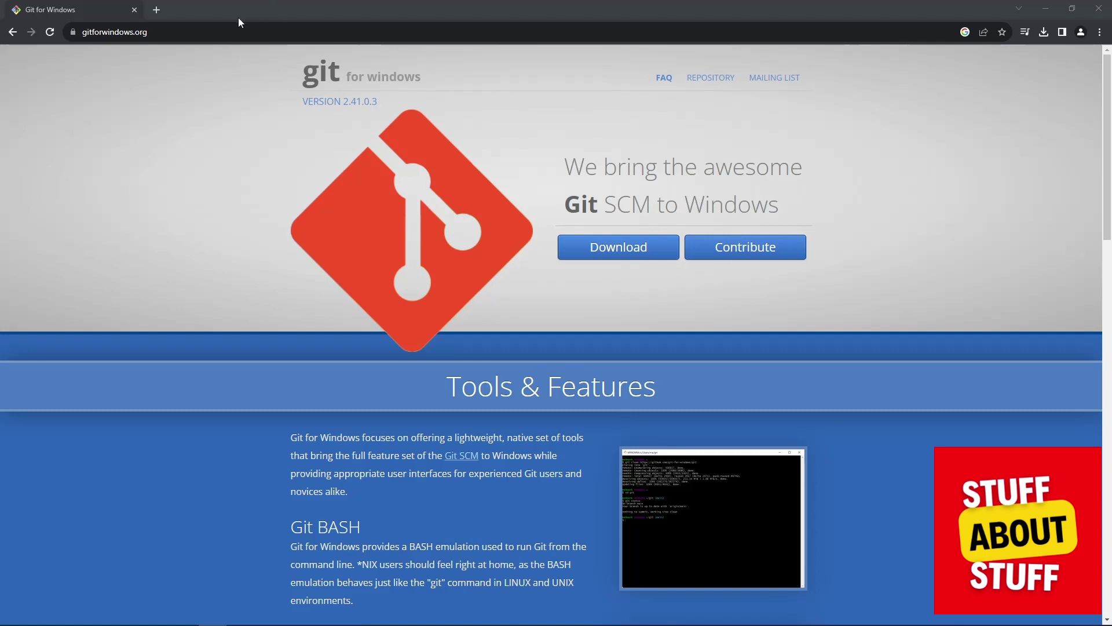
click(624, 248)
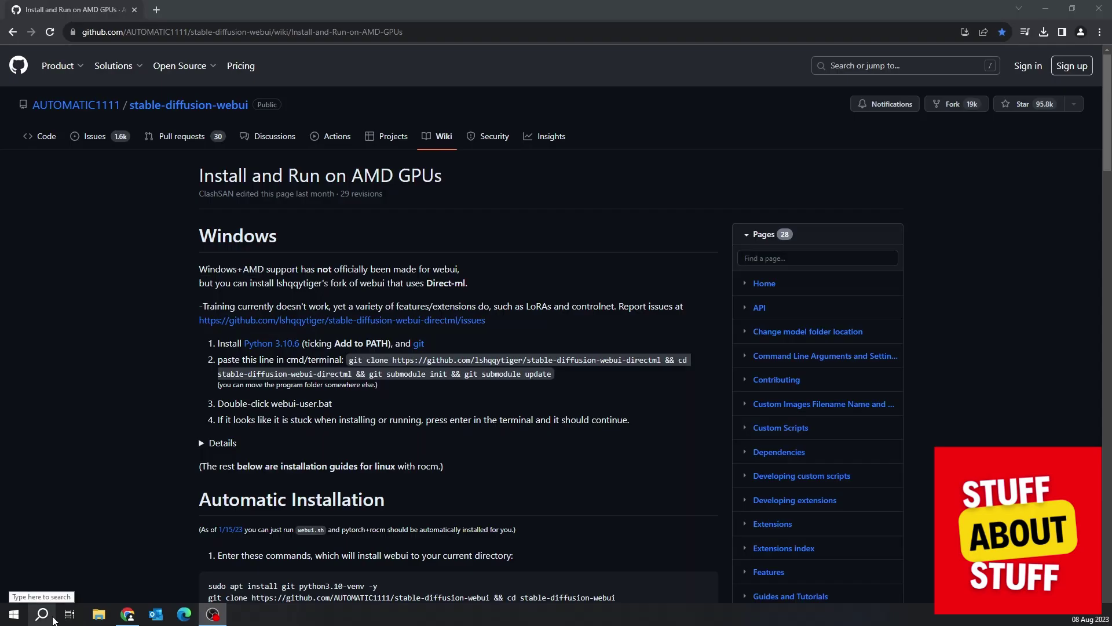
Launch Command Prompt as administrator from the Windows search.
click(52, 618)
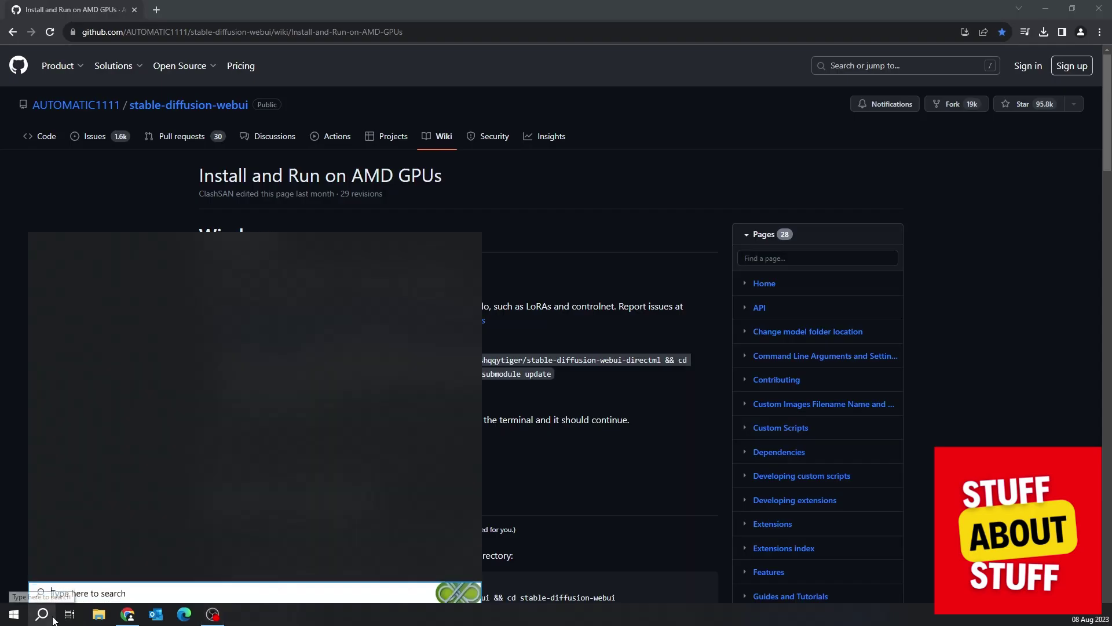
text(cmd)
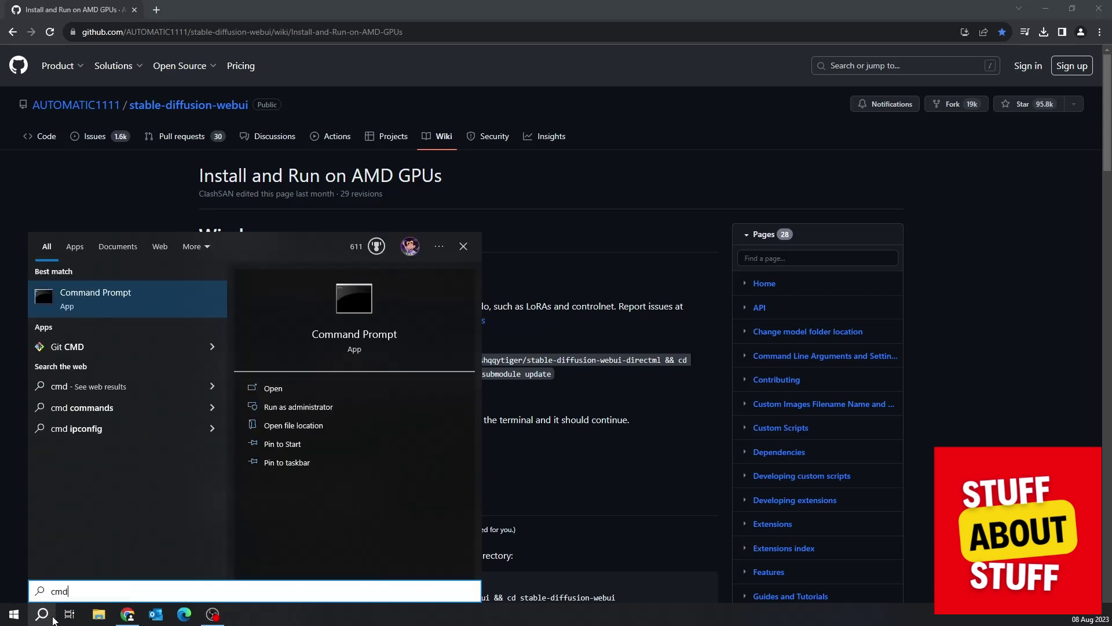
right_click(141, 294)
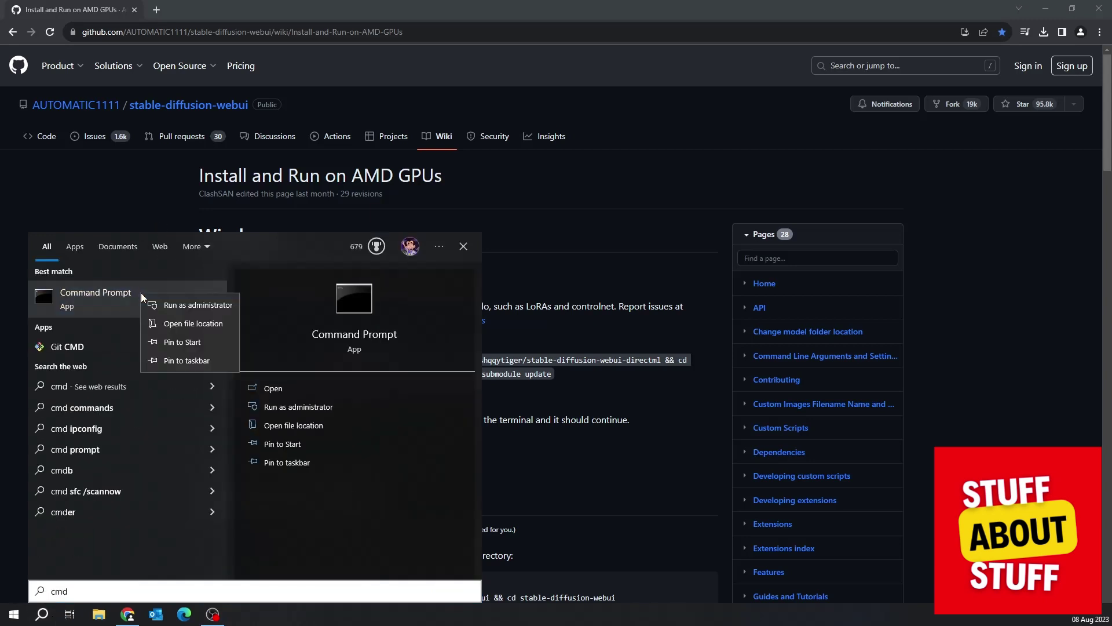
click(179, 303)
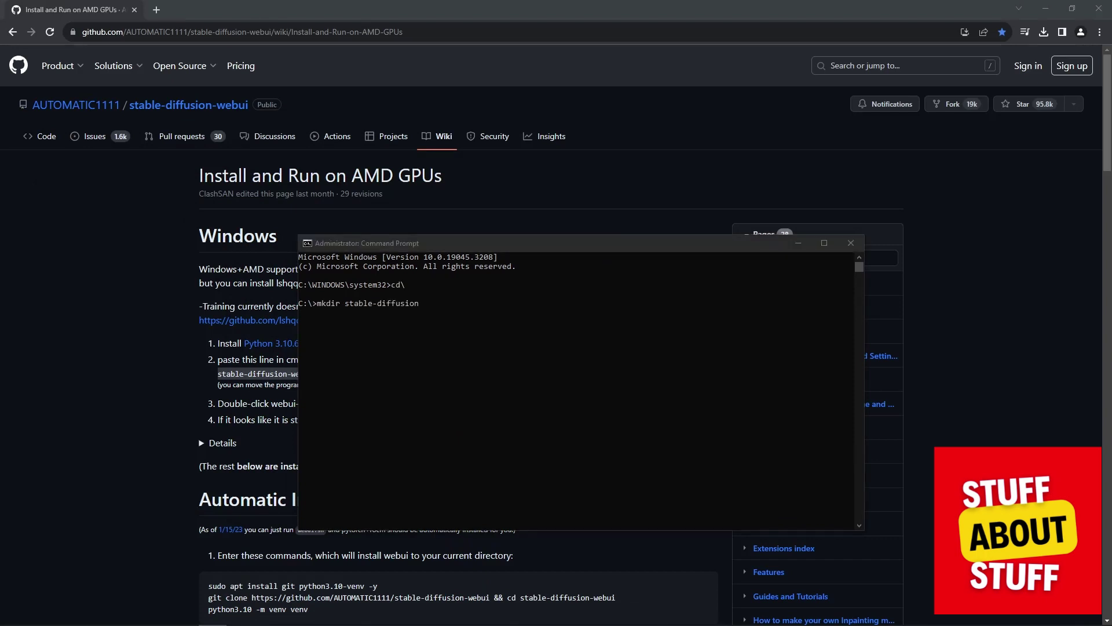
Create a stable-diffusion folder at the root of drive C.
click(452, 391)
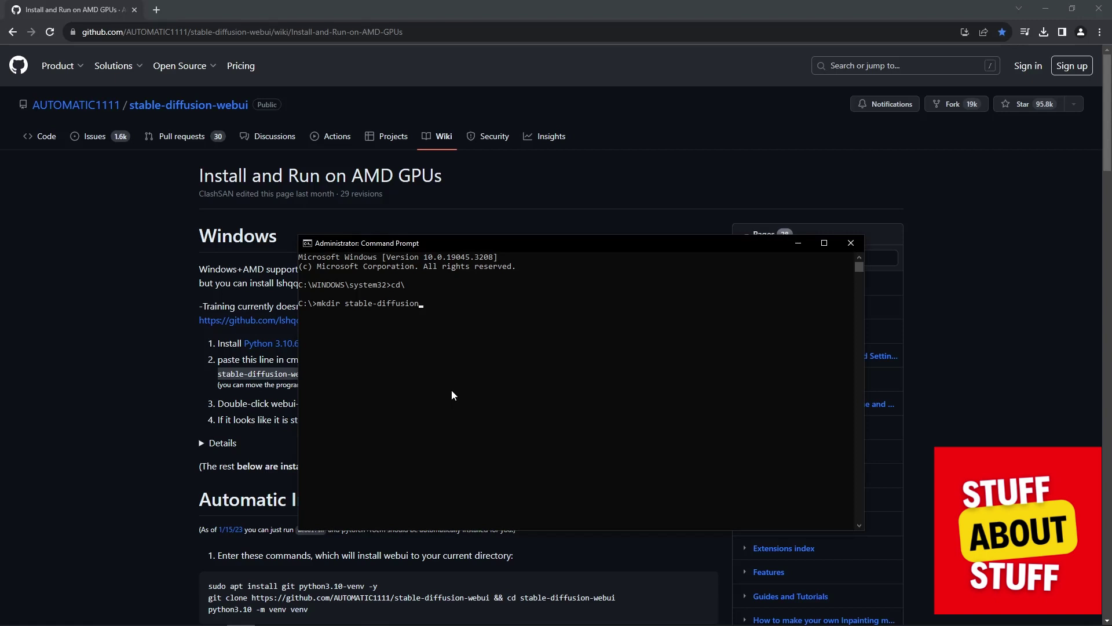
key(Return)
text(cd stable-diffusion)
Move into C:\stable-diffusion and copy the git clone command from the AMD wiki page.
key(Return)
key(alt+Tab)
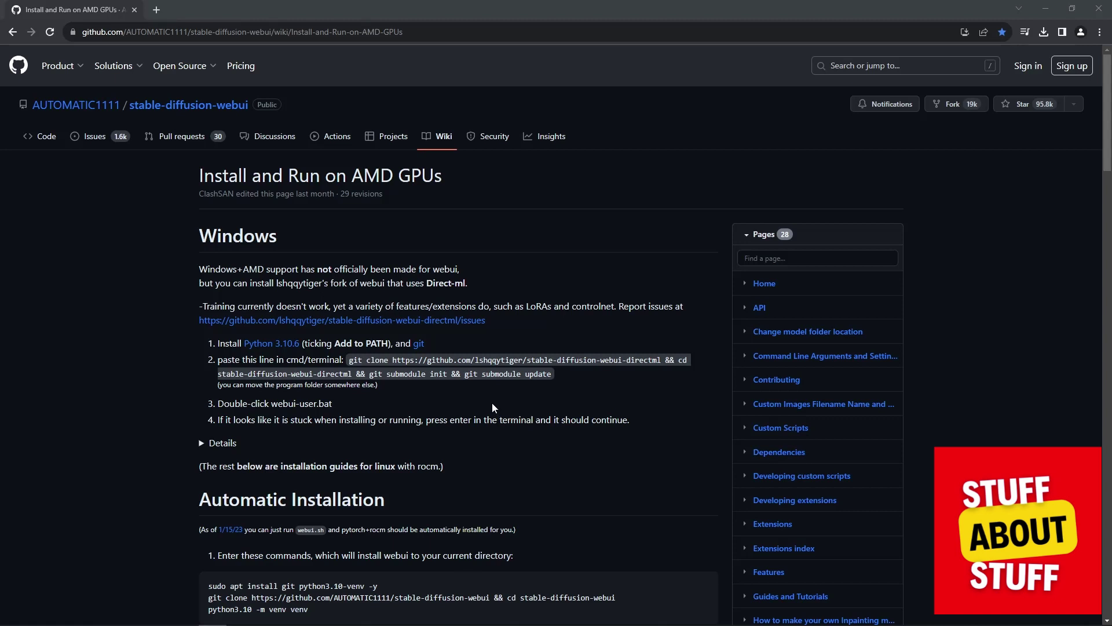
drag(350, 362, 424, 365)
drag(497, 371, 556, 377)
right_click(471, 360)
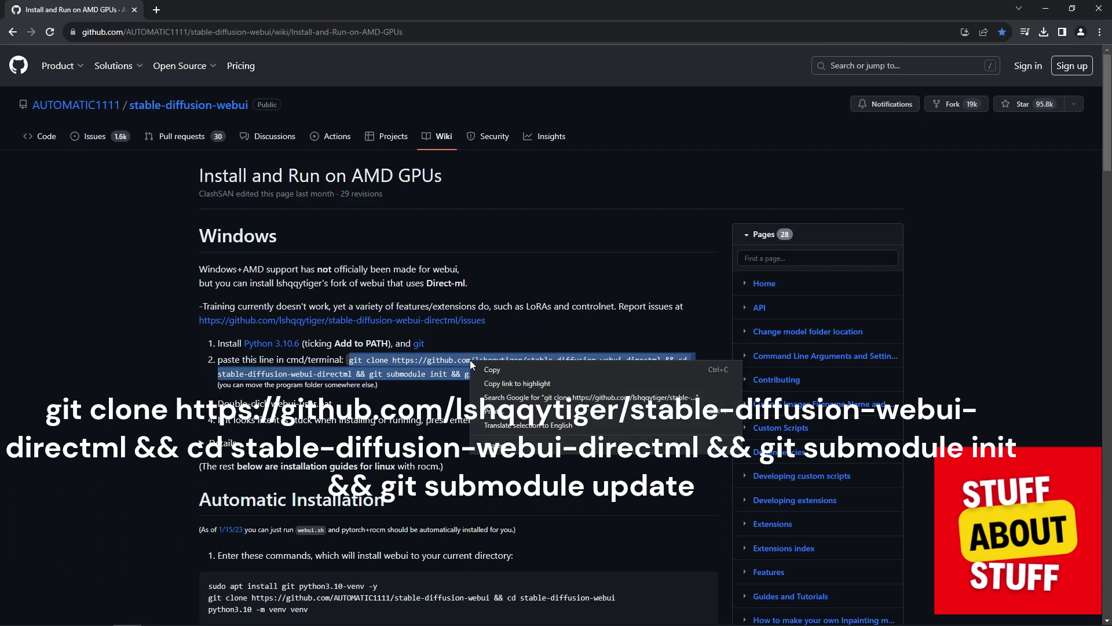
click(488, 370)
Run the git clone for stable-diffusion-webui-directml with submodules in the console.
key(alt+Tab)
key(ctrl+v)
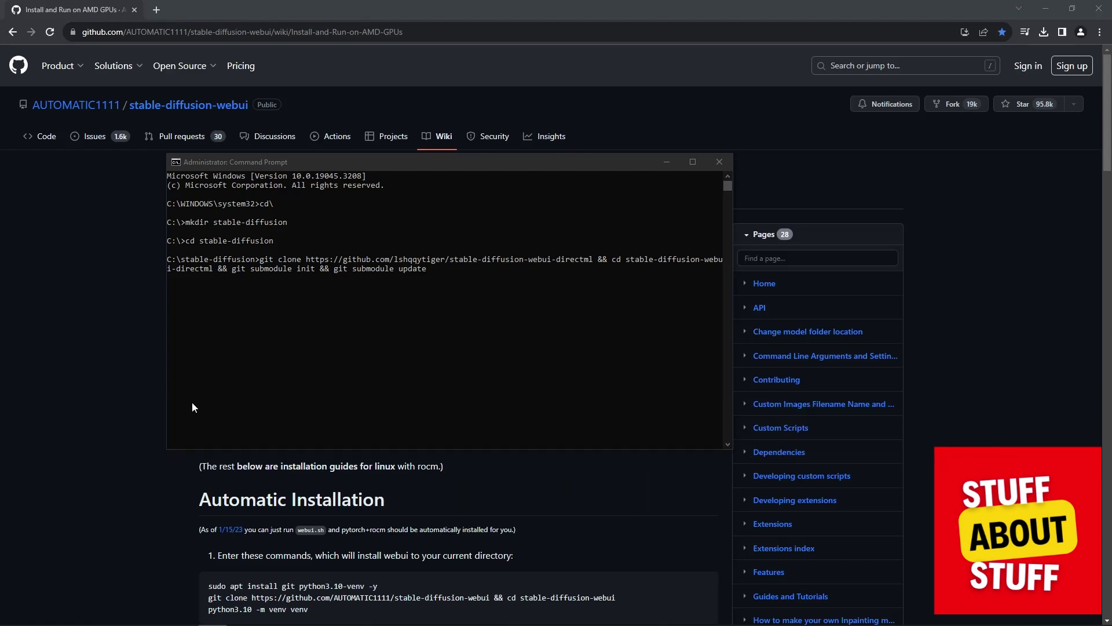
key(Return)
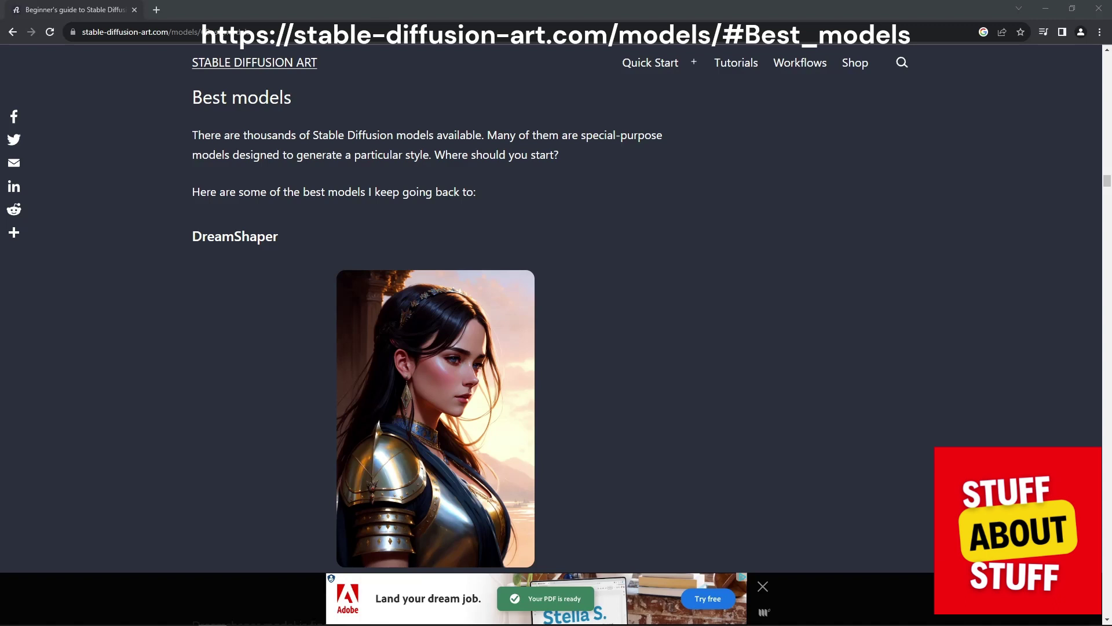
Find DreamShaper on the Best models page and download it.
scroll(556, 312, down, 3)
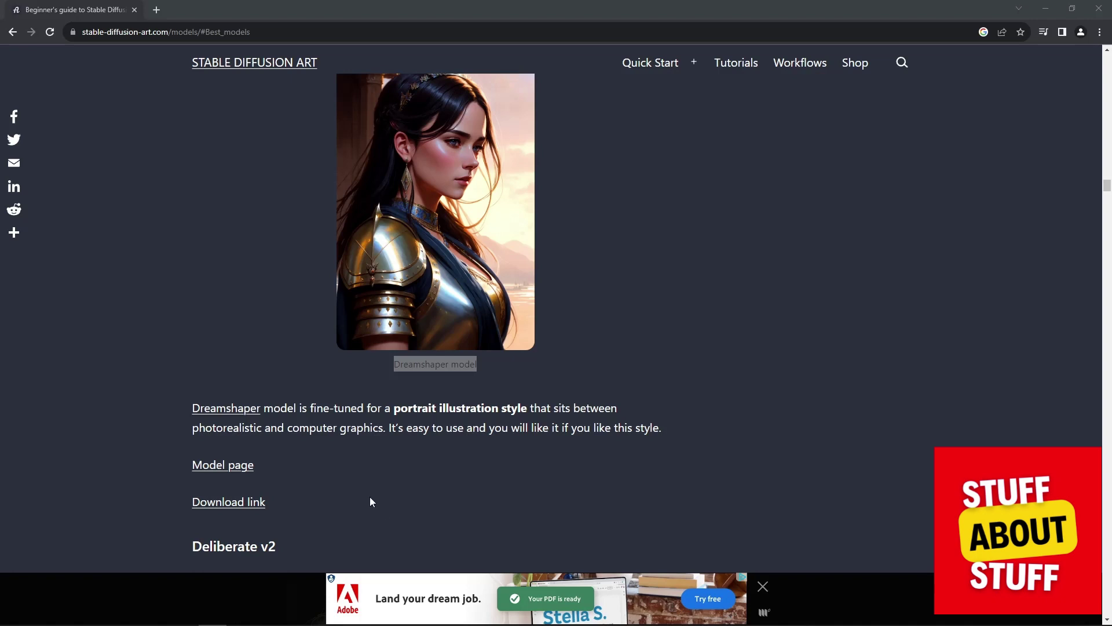
click(244, 504)
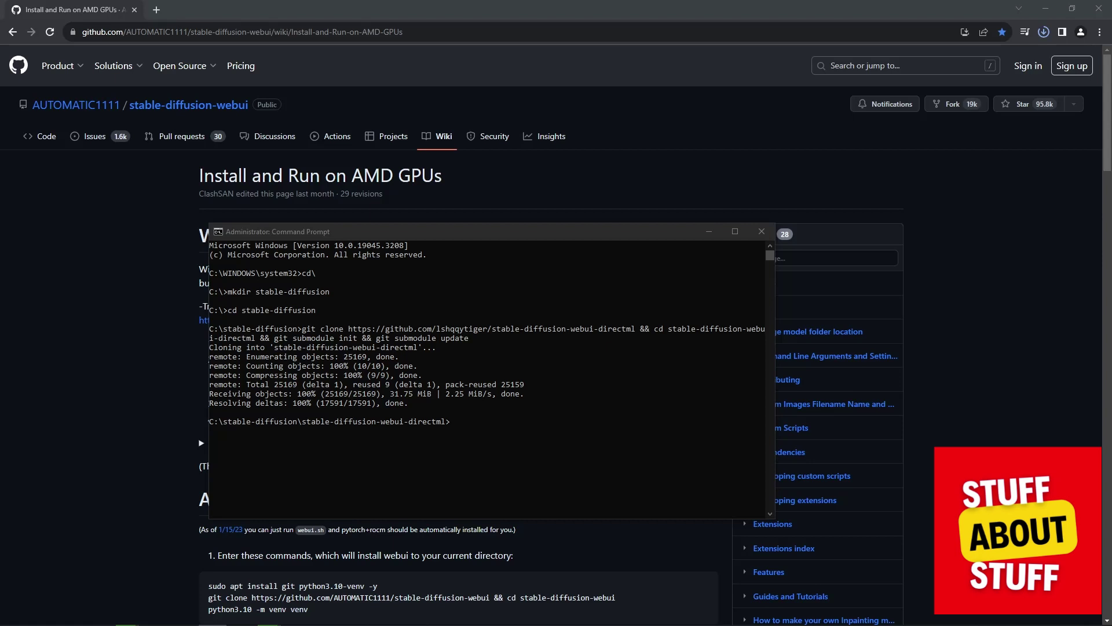
List the cloned folder with dir, then run webui-user.bat to launch the WebUI at 127.0.0.1:7860.
text(dir)
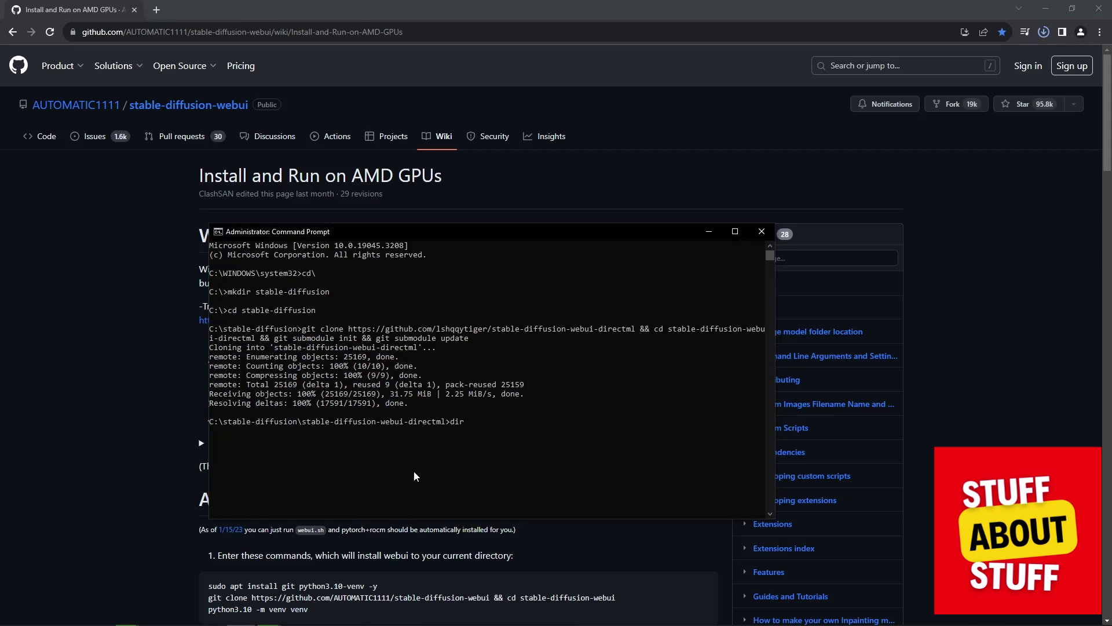
key(Return)
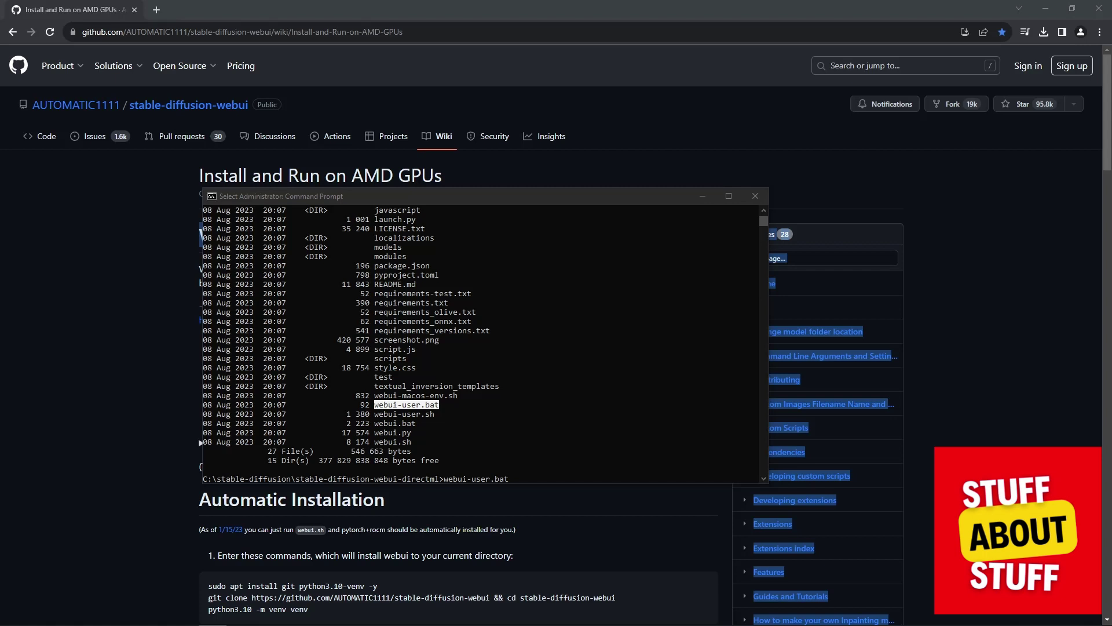
key(Return)
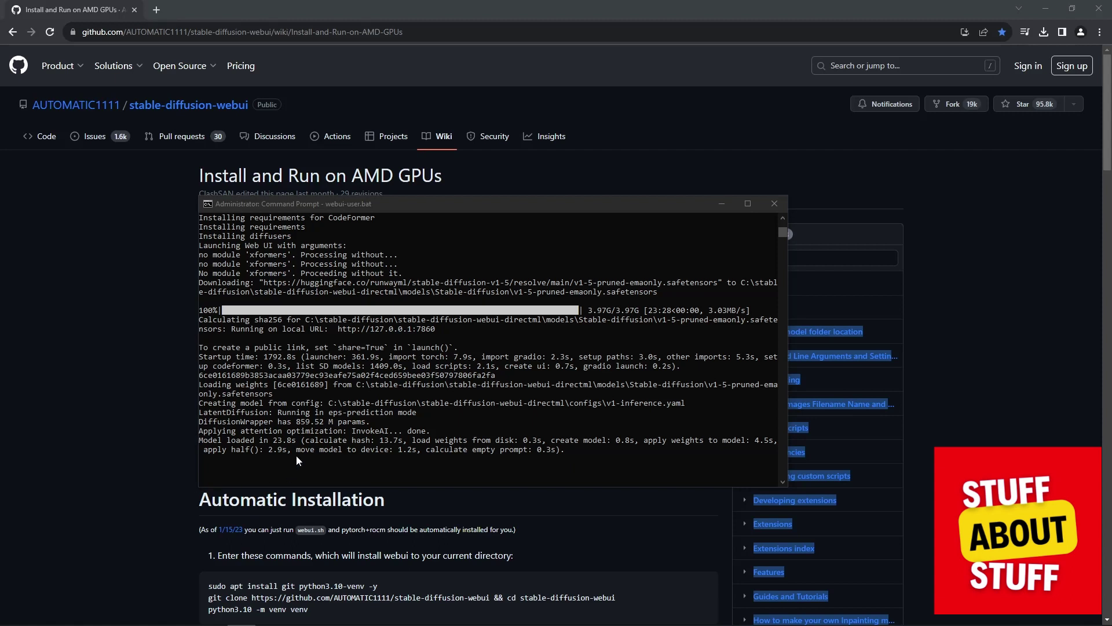
Check the checkpoint list and generate 'homer simpson eating a donut' using v1-5-pruned-emaonly.
click(350, 331)
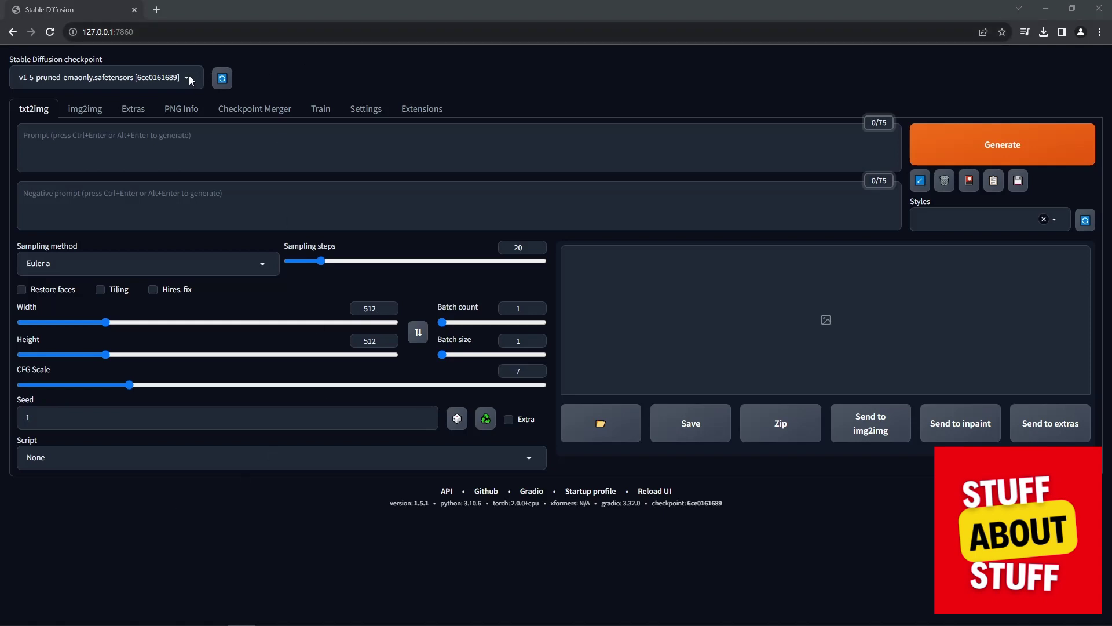
click(189, 78)
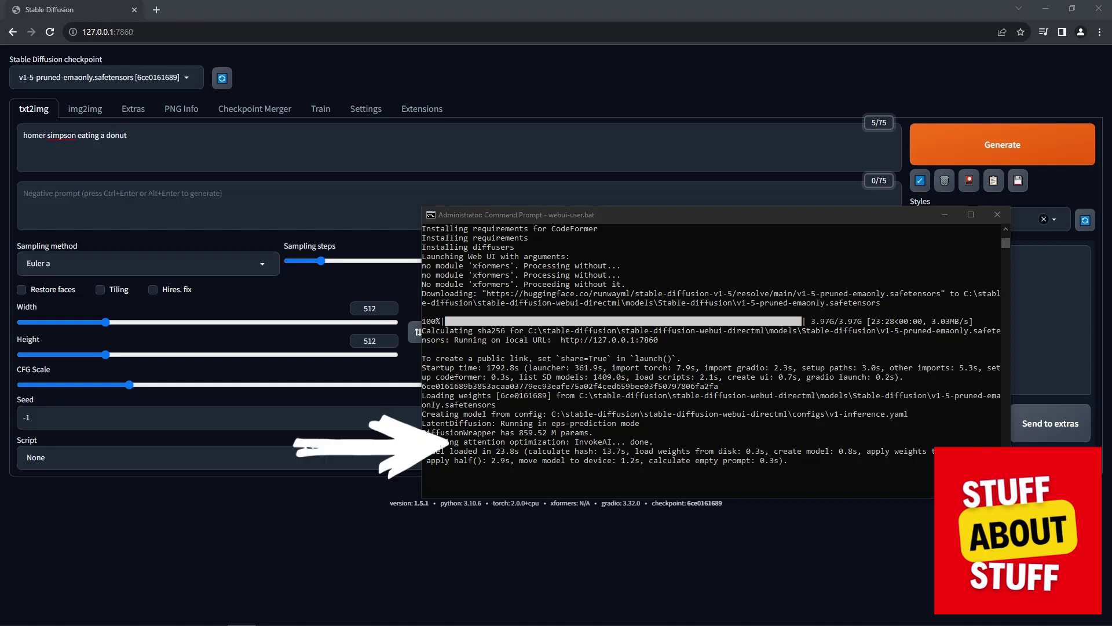
click(1000, 149)
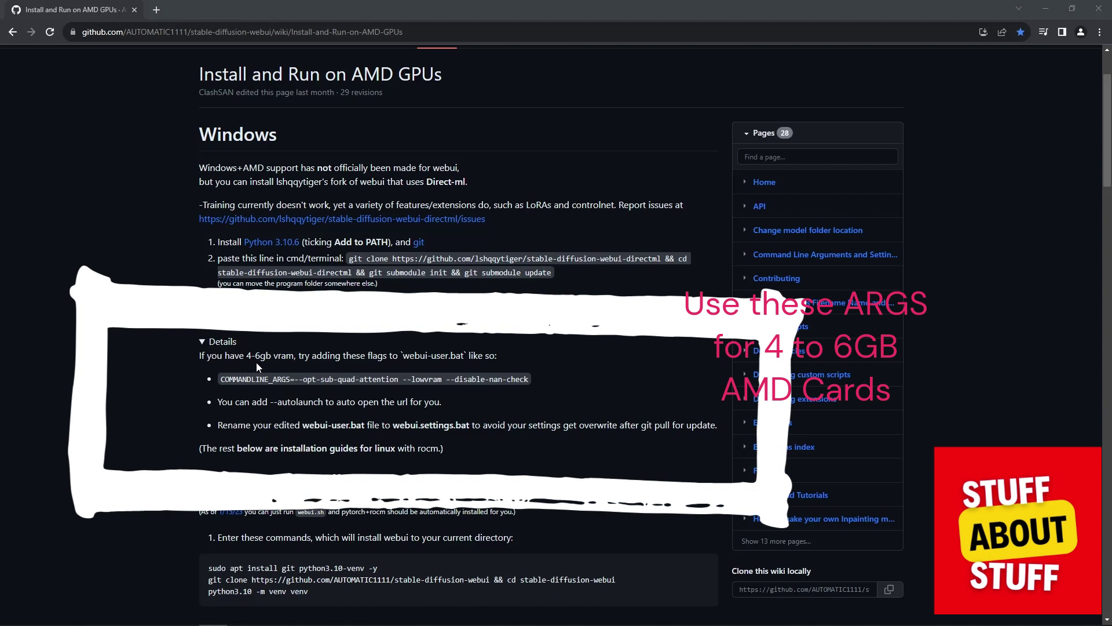
Highlight COMMANDLINE_ARGS=--opt-sub-quad-attention --lowvram --disable-nan-check, the recommended flags for 4-6GB cards.
drag(220, 379, 529, 382)
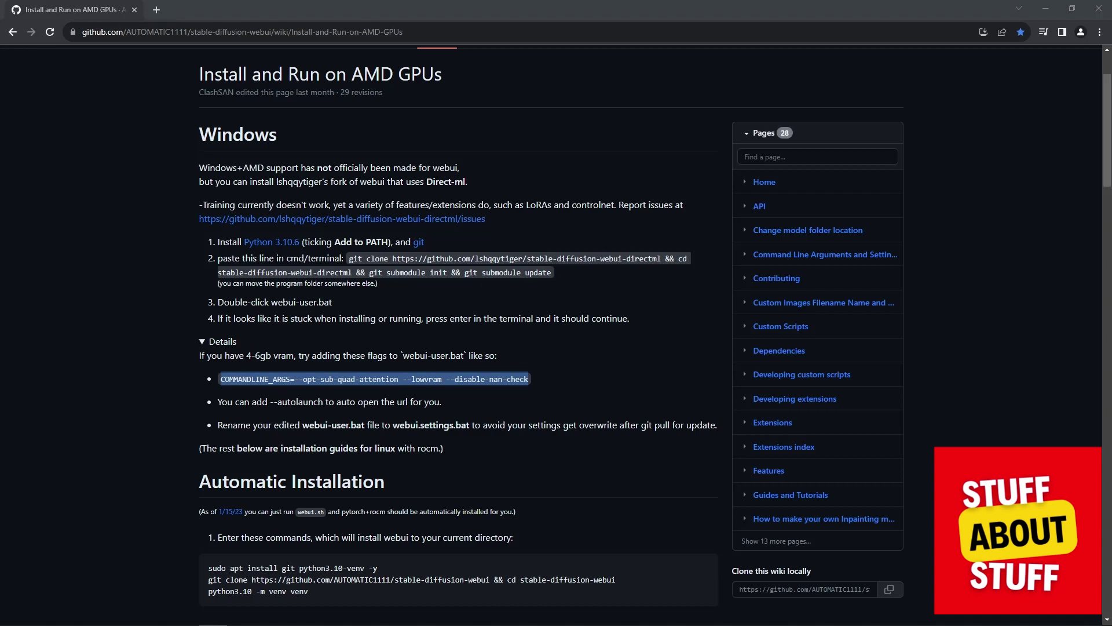
Edit webui-user.bat in Notepad to set COMMANDLINE_ARGS=--medvram, then close it to save.
key(alt+Tab)
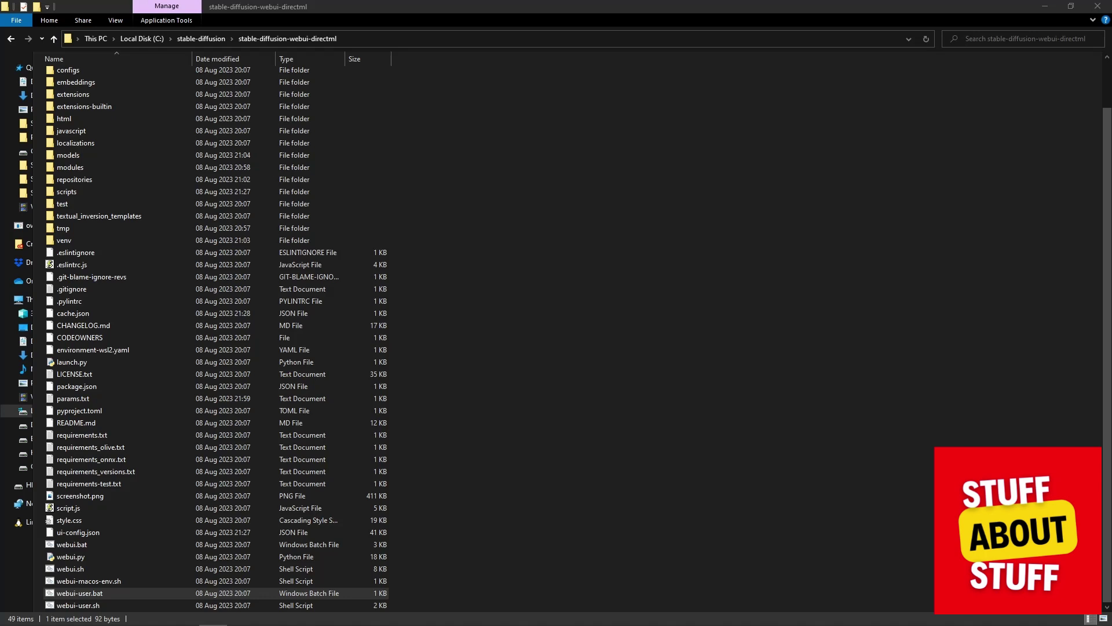
right_click(151, 592)
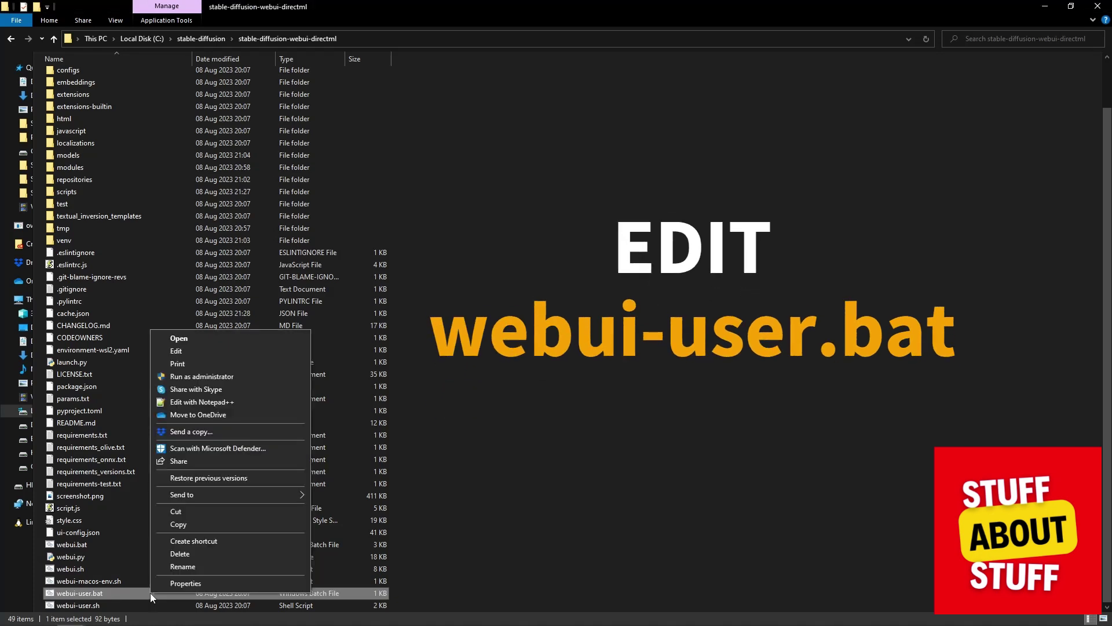
click(224, 352)
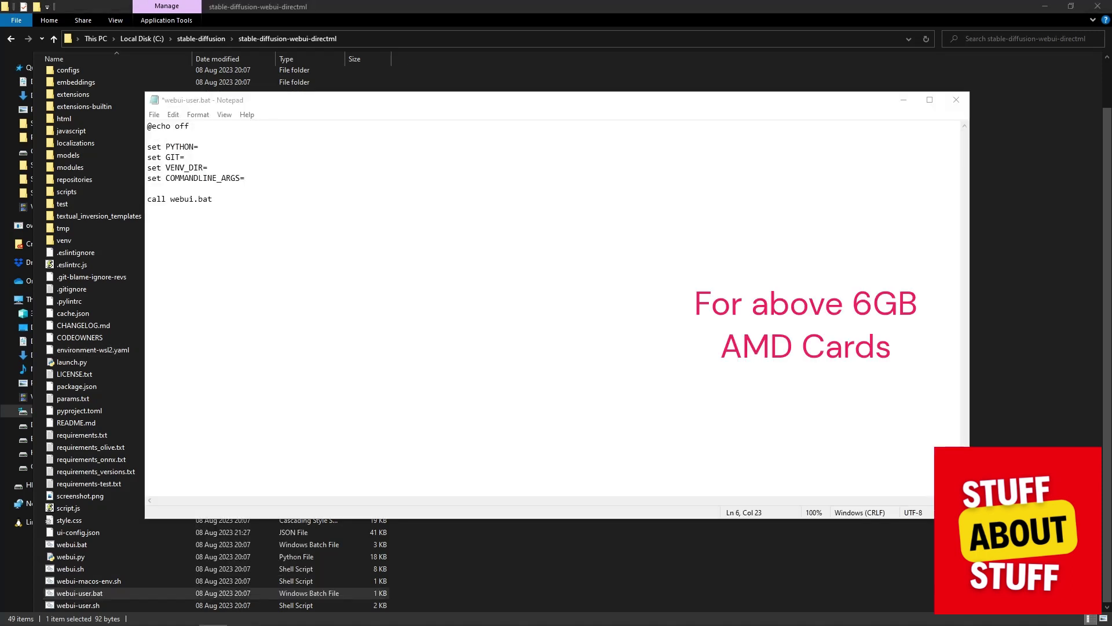
click(286, 180)
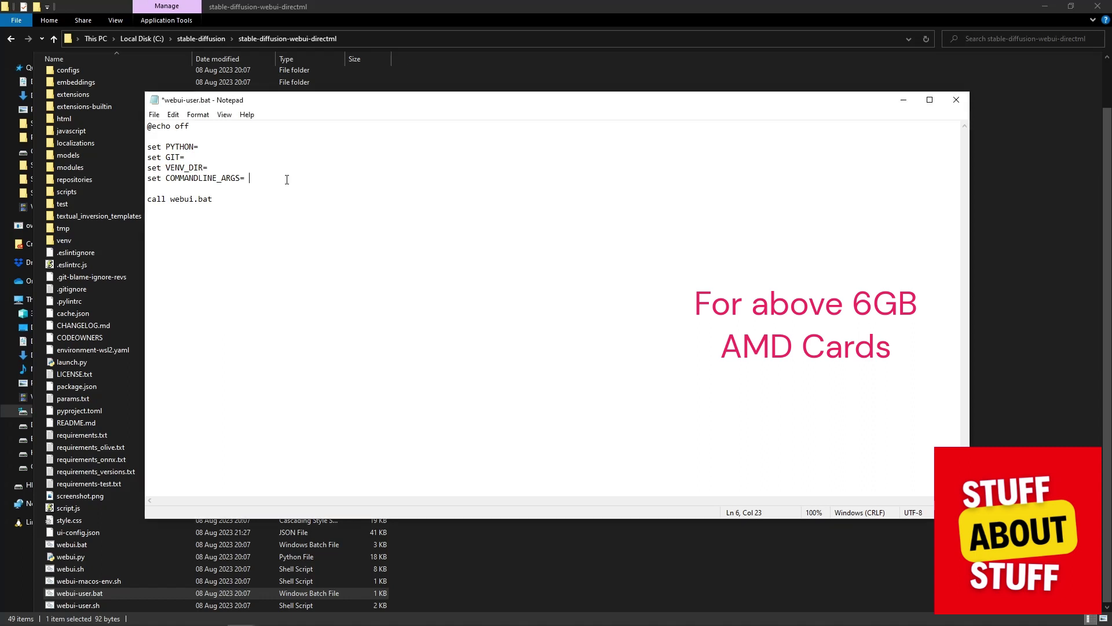
text(--medvram)
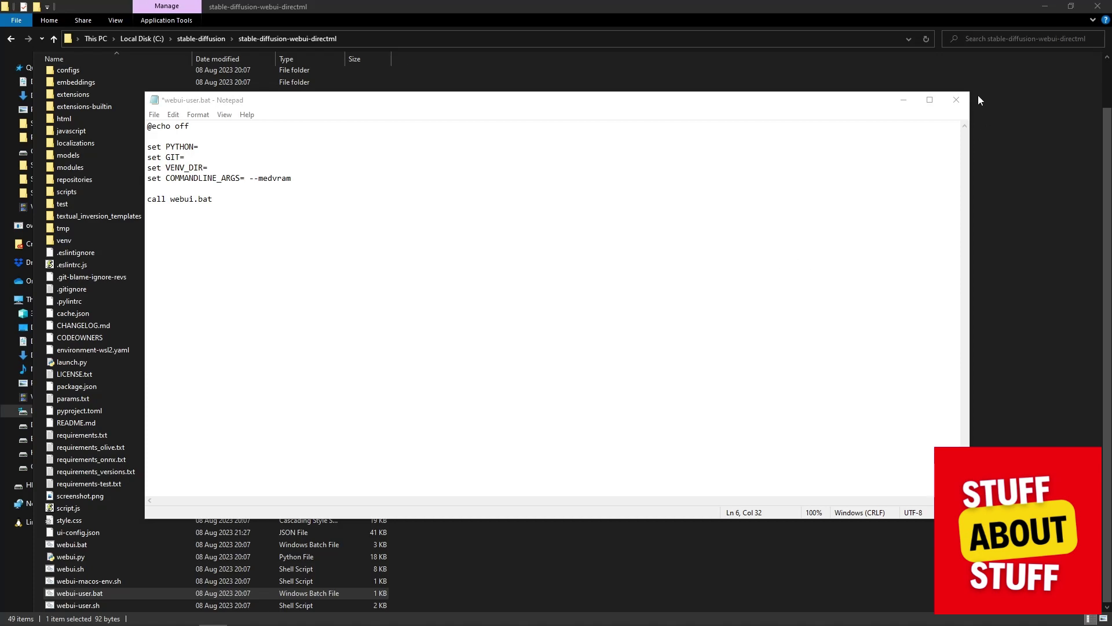
click(955, 99)
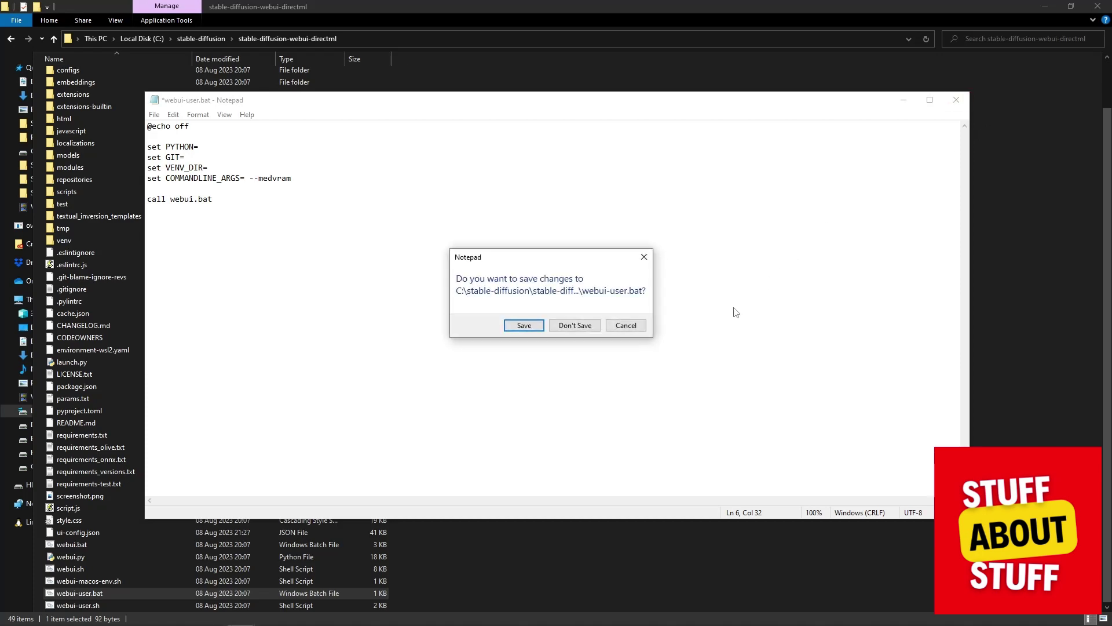
Save the webui-user.bat edits and copy dreamshaper_331BakedVae.safetensors from Downloads.
click(524, 326)
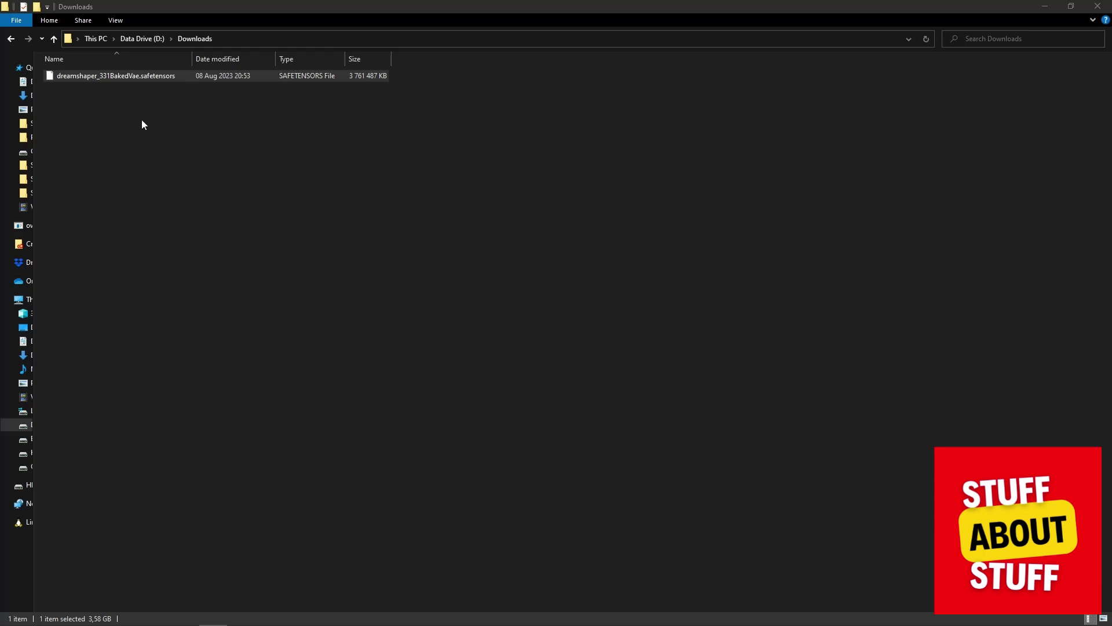
click(93, 76)
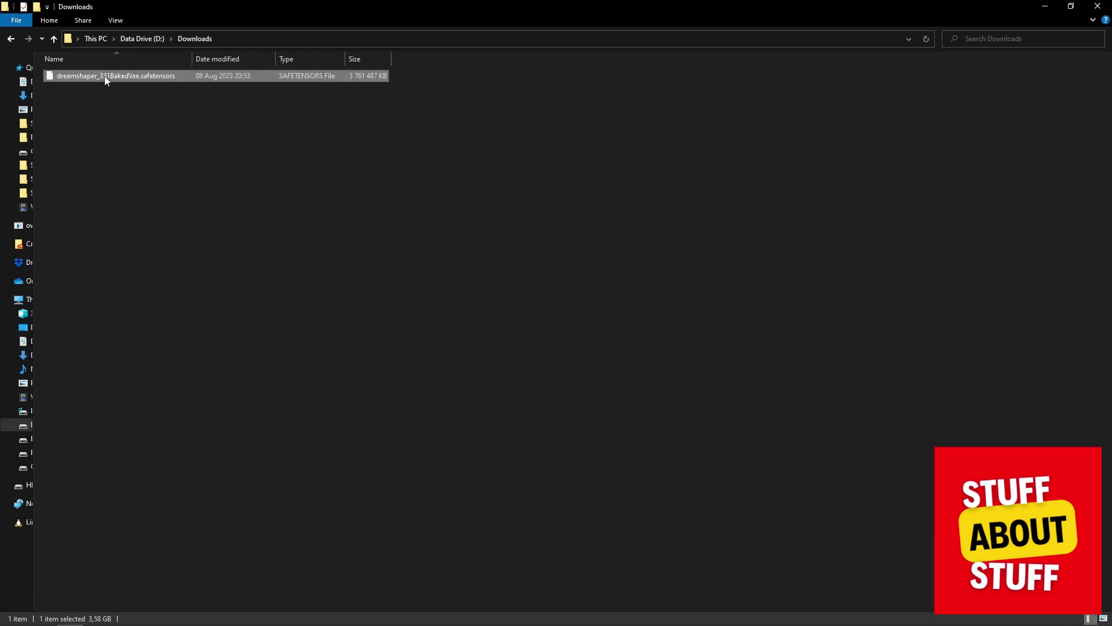
right_click(104, 75)
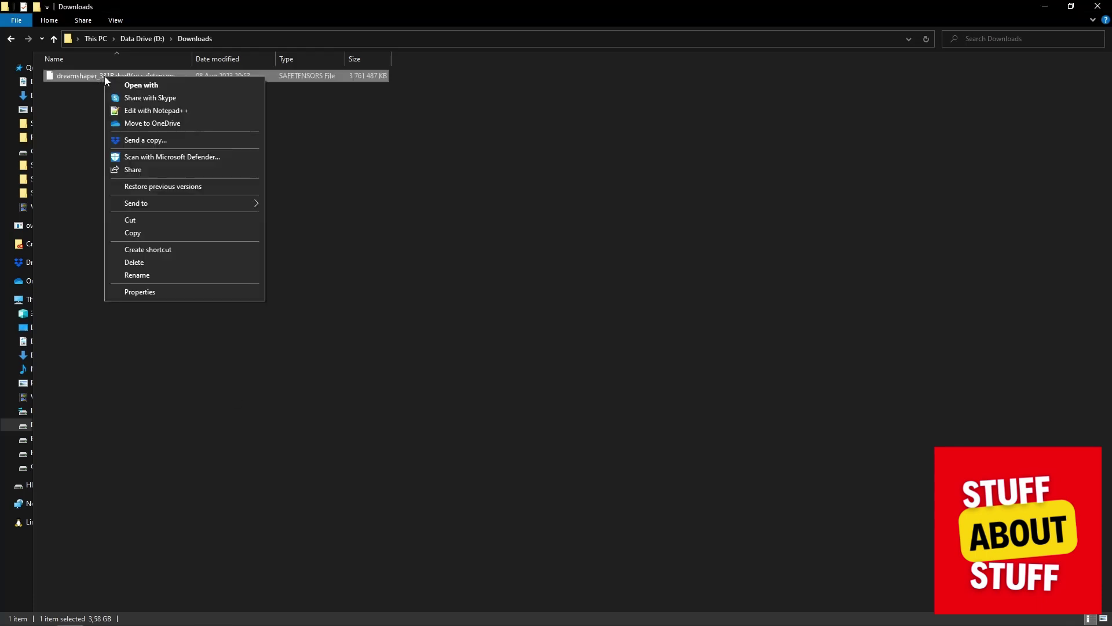
click(154, 236)
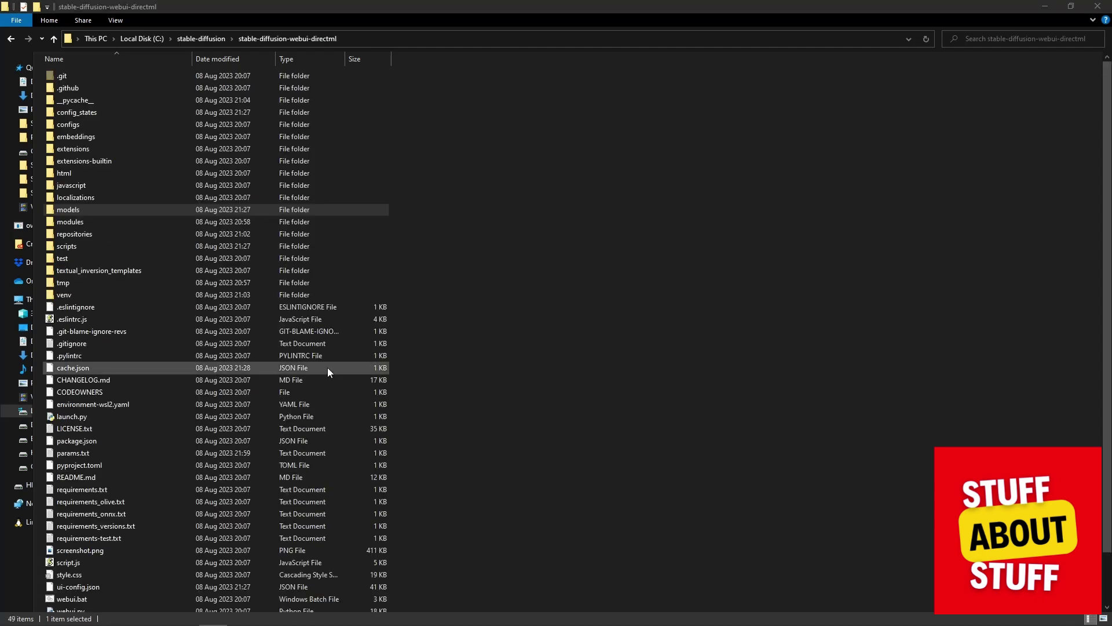
Paste the DreamShaper model into the webui's models\Stable-diffusion folder.
double_click(82, 210)
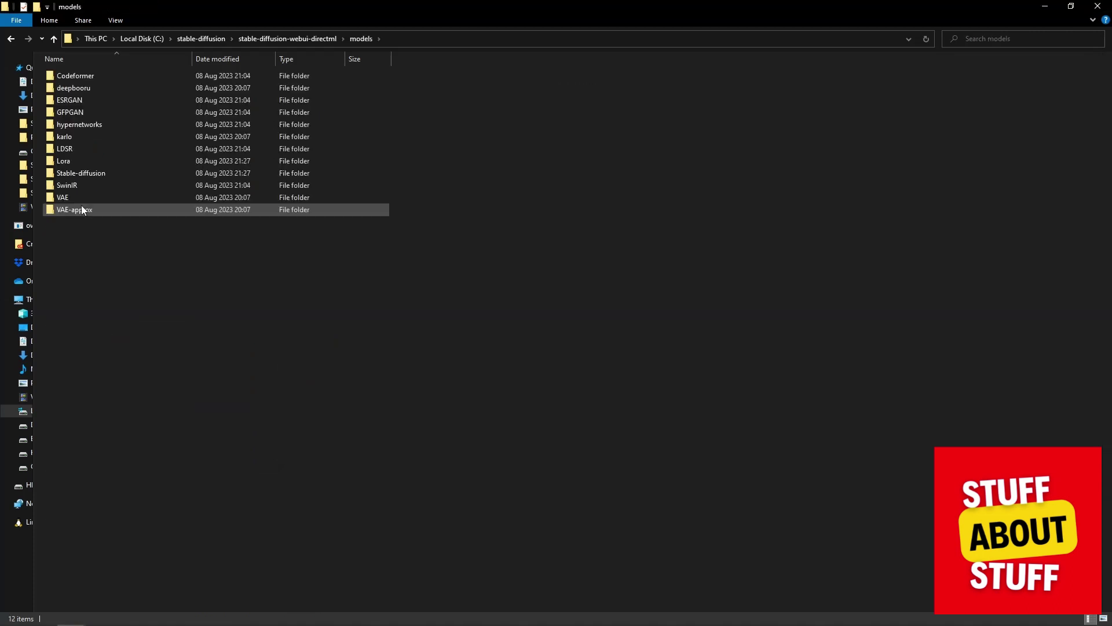
double_click(88, 174)
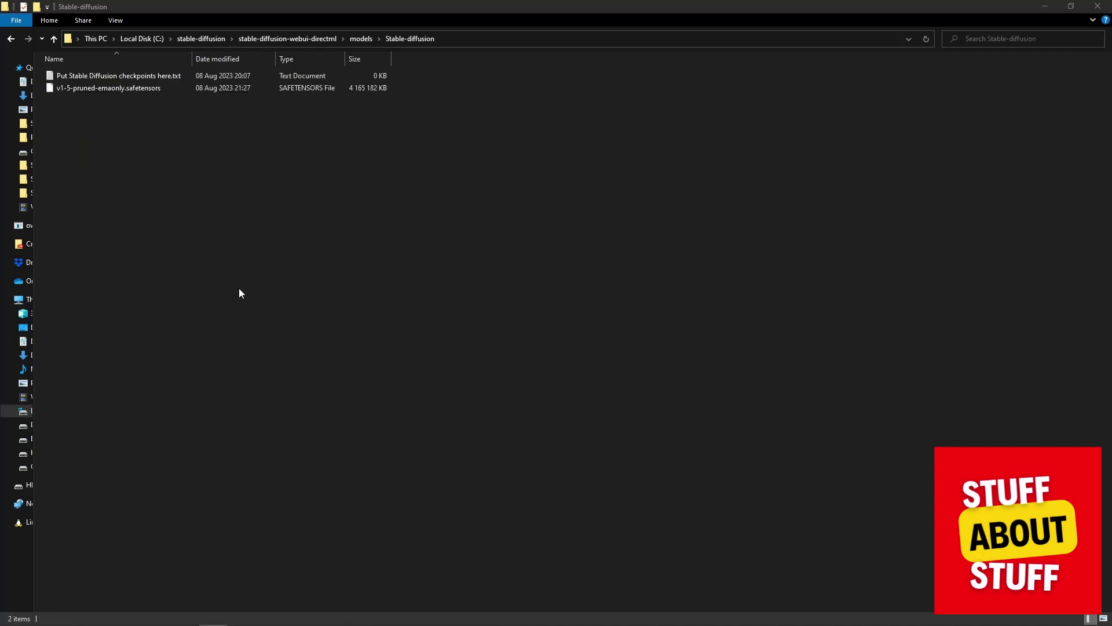
right_click(137, 203)
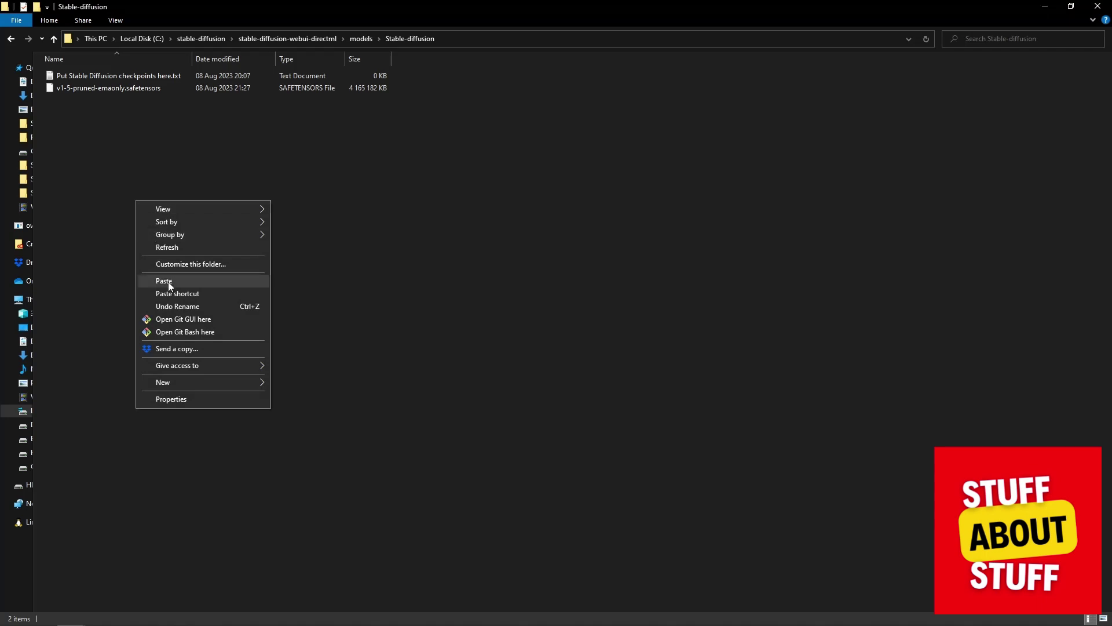
click(167, 281)
Run webui-user.bat in the Administrator Command Prompt to relaunch the WebUI with --medvram.
key(alt+Tab)
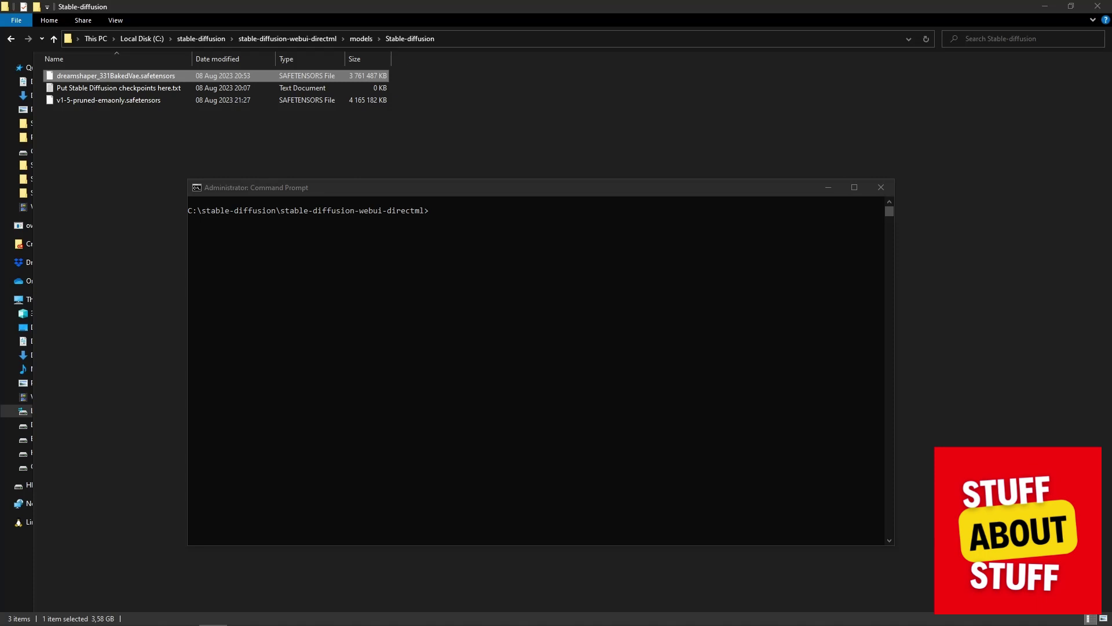
text(webui-user.bat)
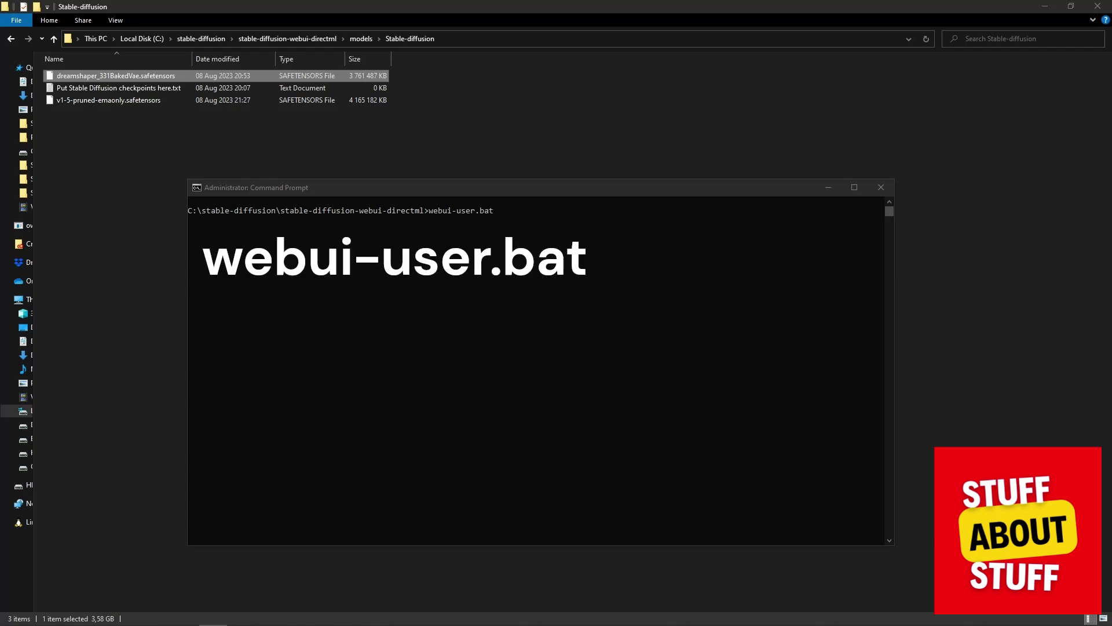
key(Return)
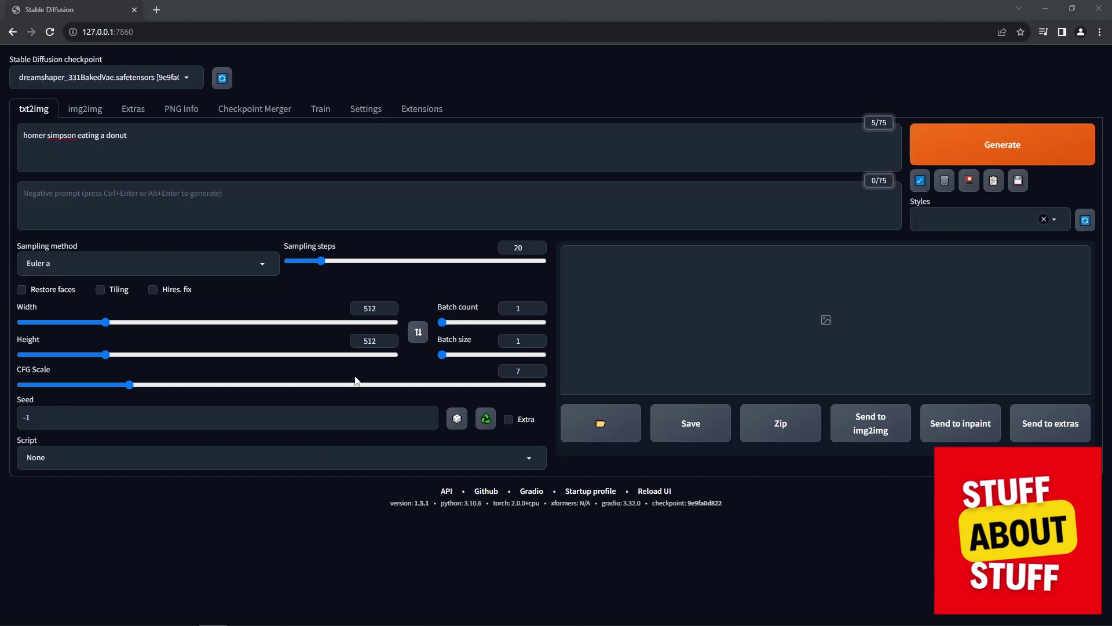
Choose the dreamshaper_331BakedVae checkpoint and generate 'homer simpson eating a donut'.
click(188, 78)
click(1055, 160)
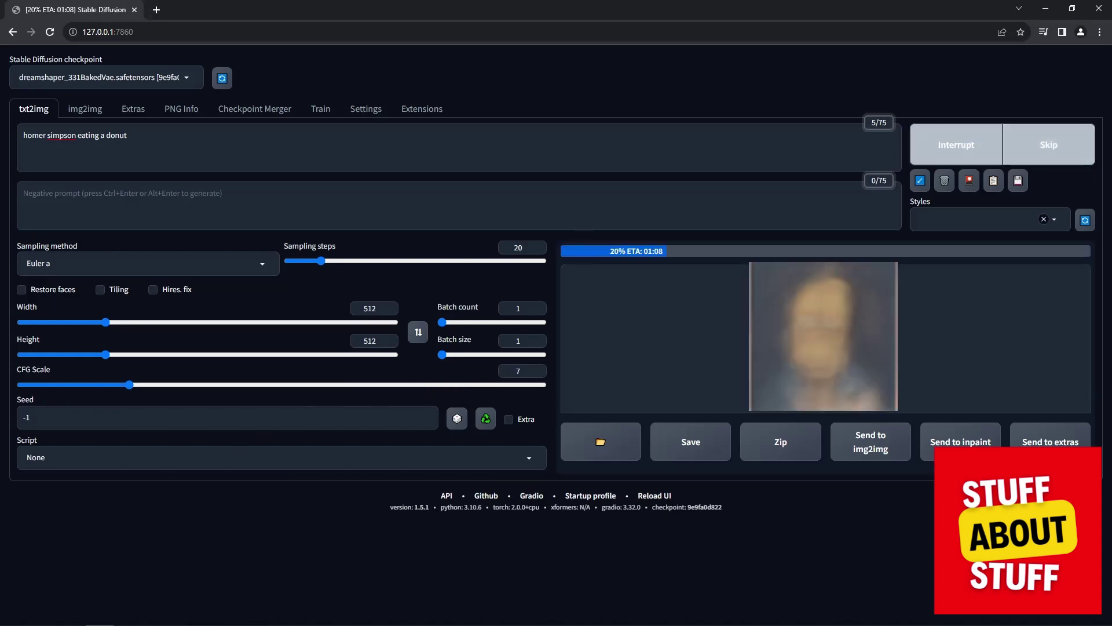